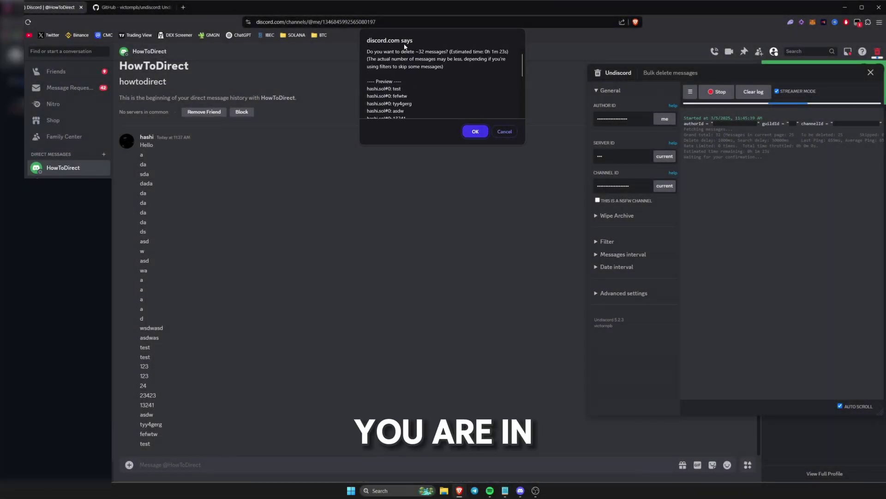
Accept the 'discord.com says' prompt to delete about 32 HowToDirect messages.
left_click(478, 132)
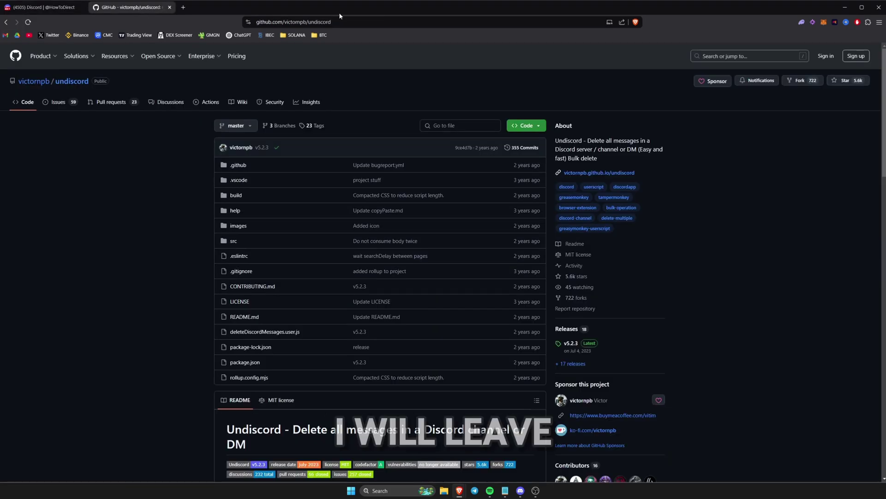
Follow the README's supported-browsers list to the Tampermonkey extension page.
left_click_drag(333, 22, 243, 22)
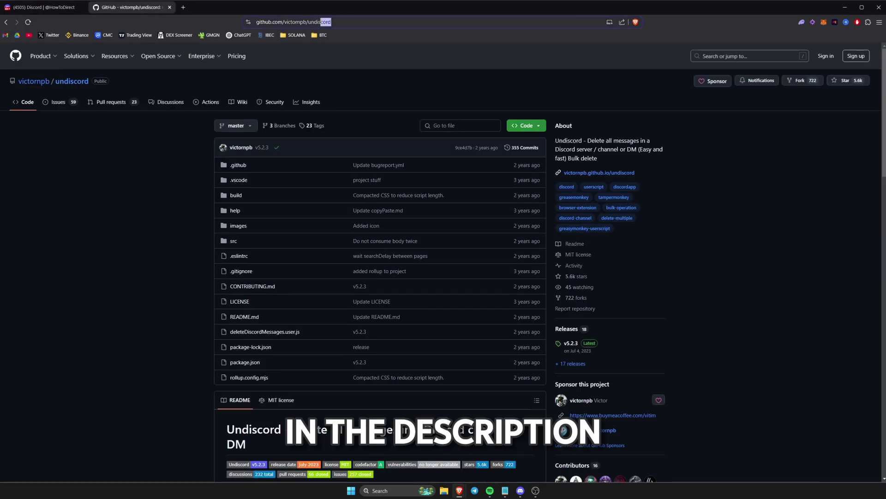
scroll(188, 219, "down", 1)
scroll(193, 221, "down", 1)
scroll(191, 224, "down", 1)
scroll(190, 225, "down", 1)
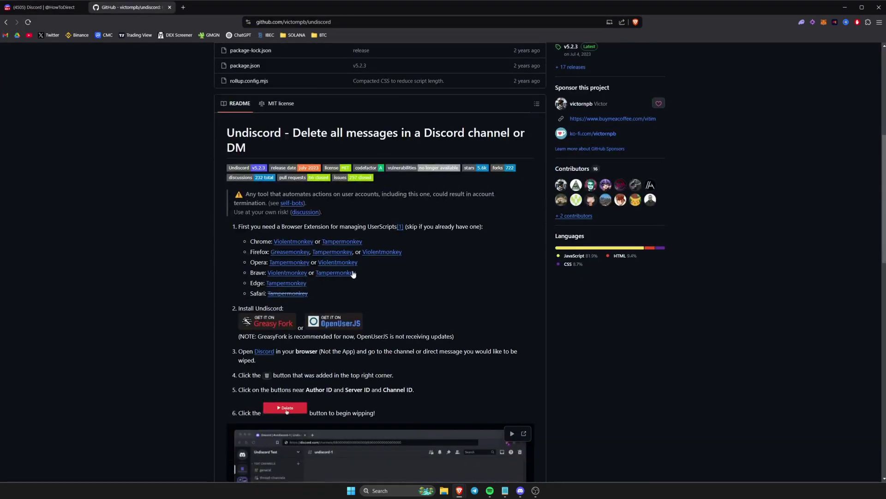
left_click_drag(266, 241, 267, 273)
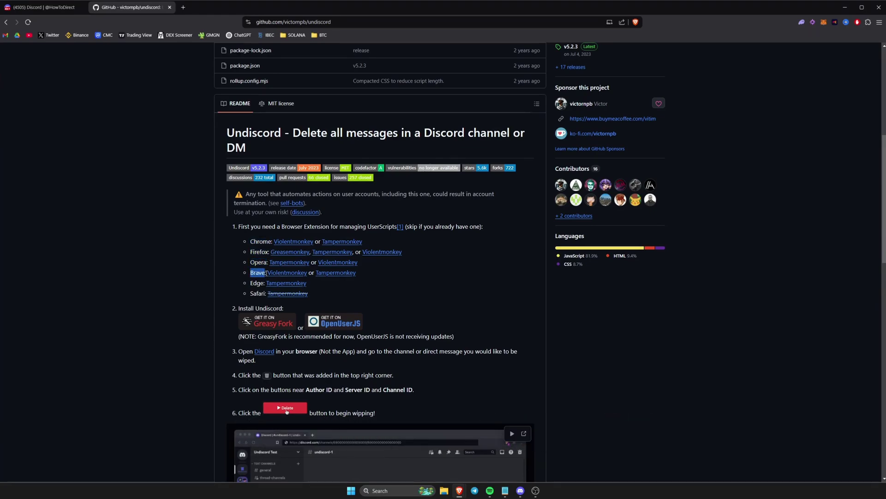
left_click(339, 273)
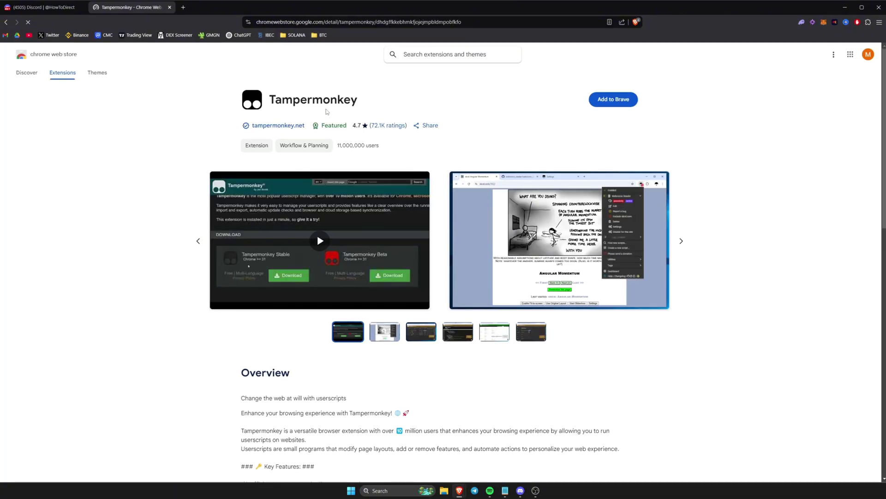
Add the Tampermonkey extension to Brave and check it in the extensions menu.
left_click(610, 106)
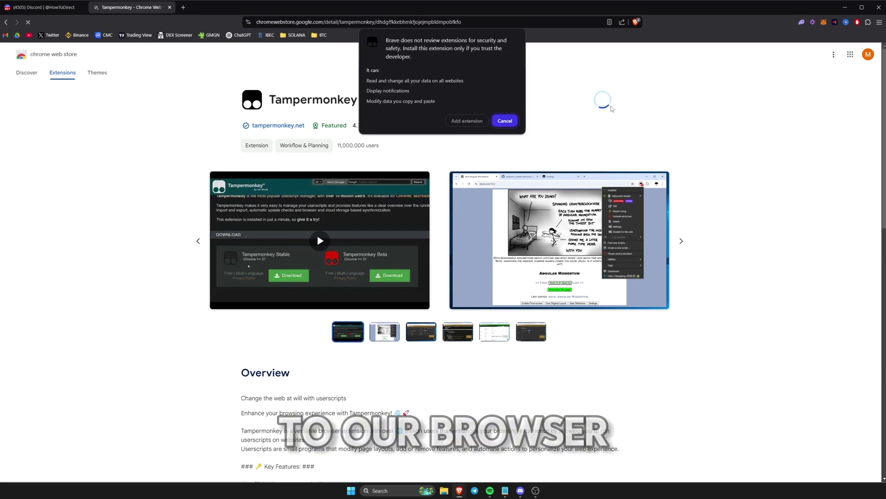
left_click(467, 121)
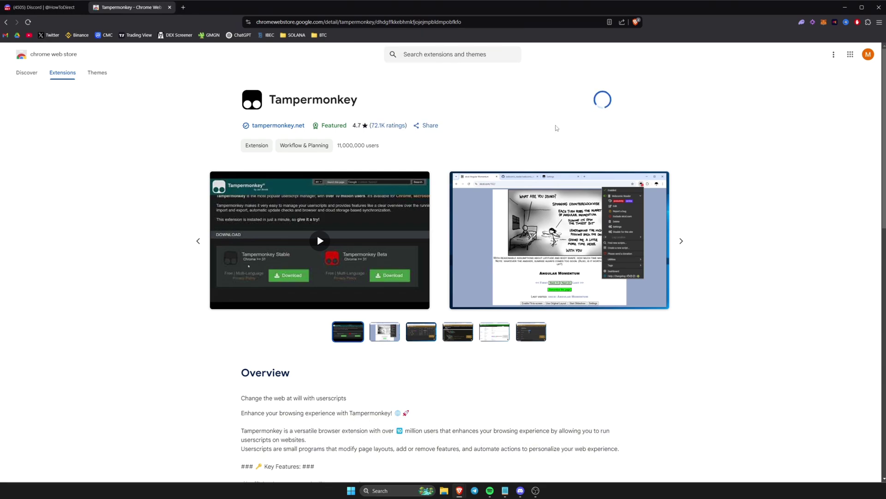
left_click(869, 21)
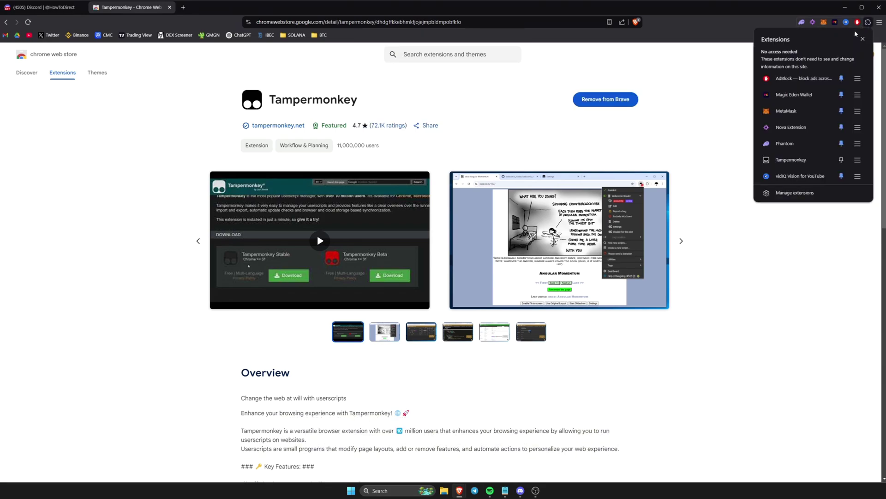
Install the Undiscord script from Greasy Fork and confirm on Tampermonkey's installation page.
key("alt+Left")
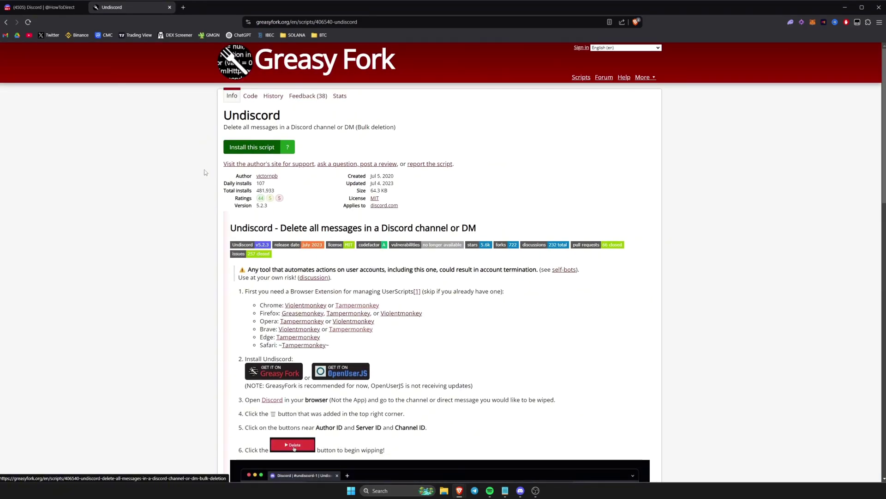
left_click(248, 153)
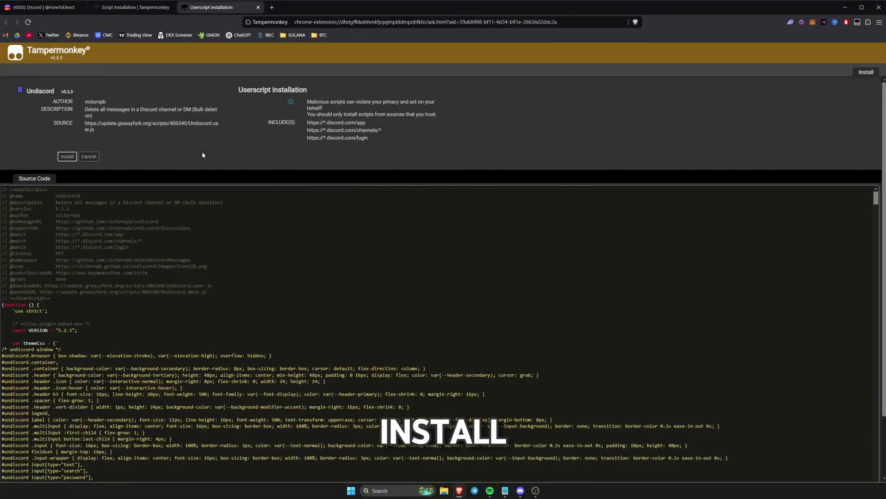
left_click(66, 157)
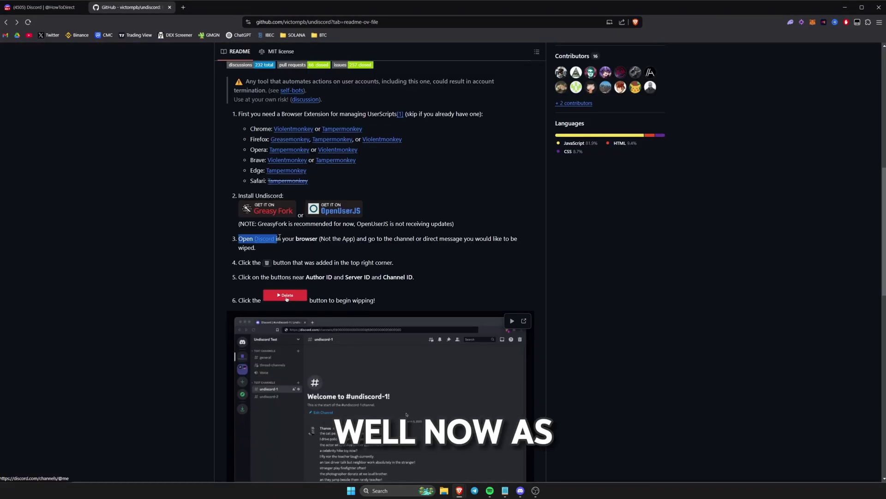
Reload the HowToDirect Discord conversation so the Undiscord panel appears.
left_click_drag(277, 238, 355, 238)
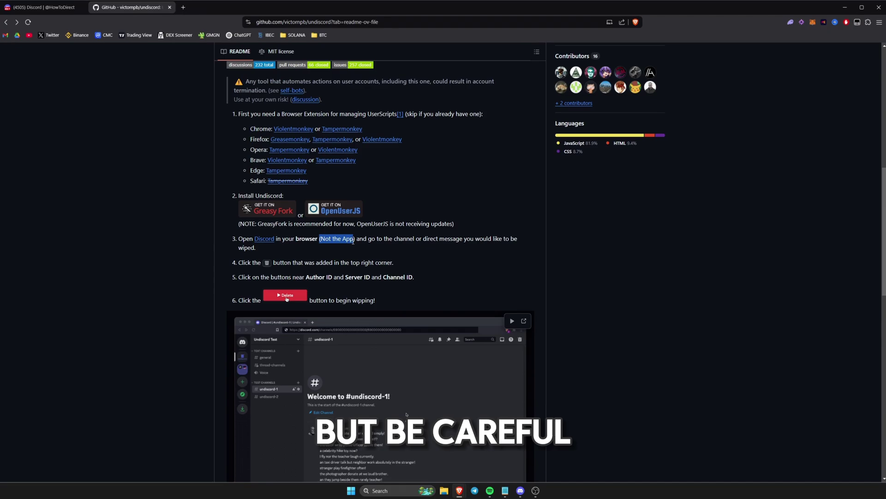
left_click(48, 7)
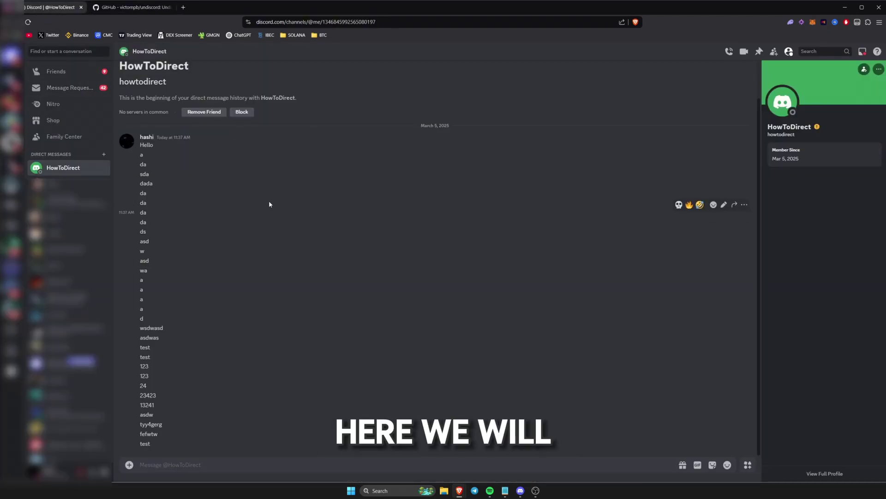
left_click(30, 17)
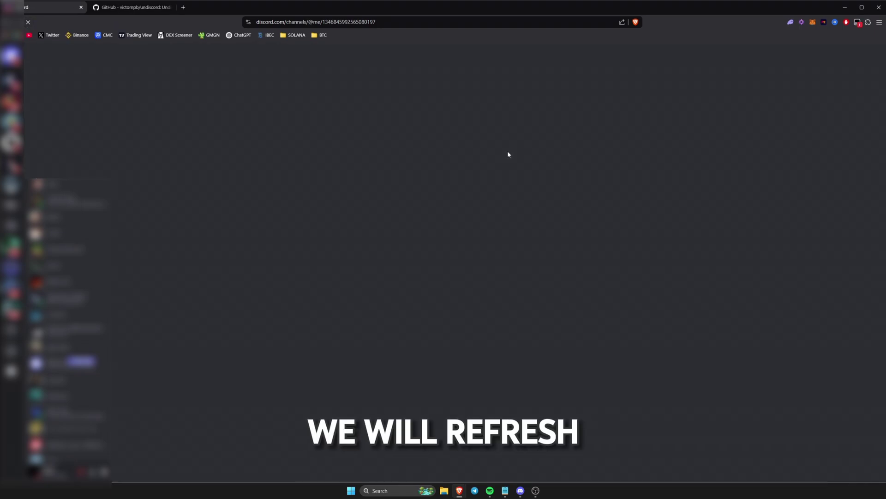
mouse_move(145, 145)
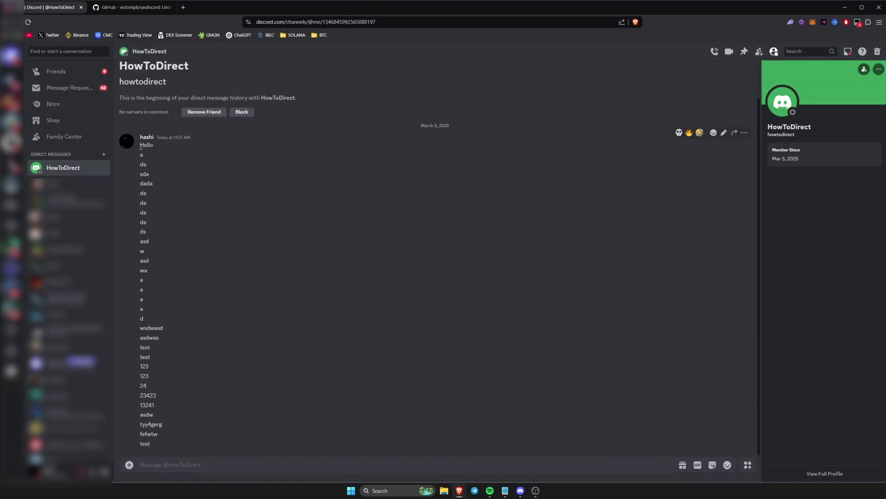
left_click_drag(160, 215, 284, 444)
left_click(275, 393)
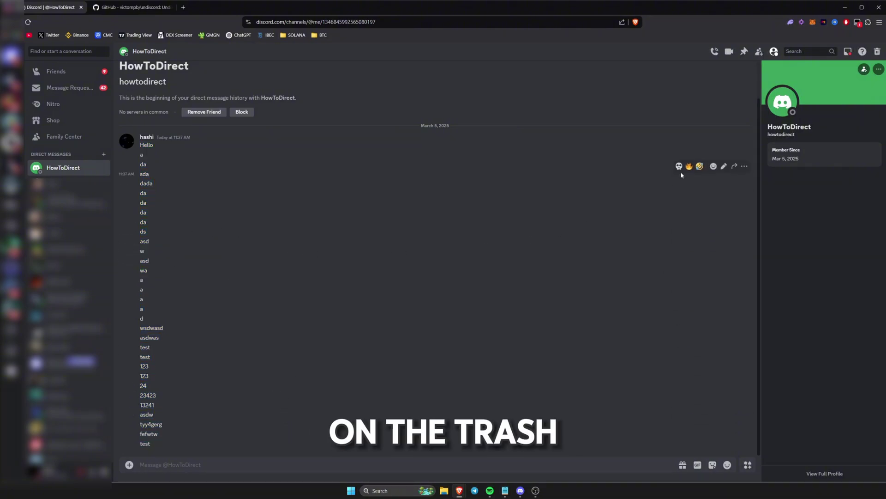
Fill in my author ID and the current server and channel IDs, untick NSFW, then start deletion.
left_click(878, 56)
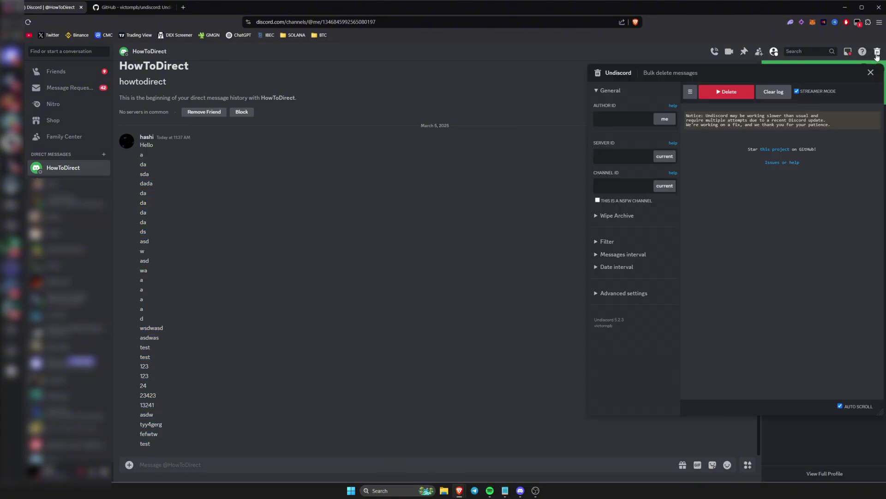
left_click(664, 122)
left_click(663, 157)
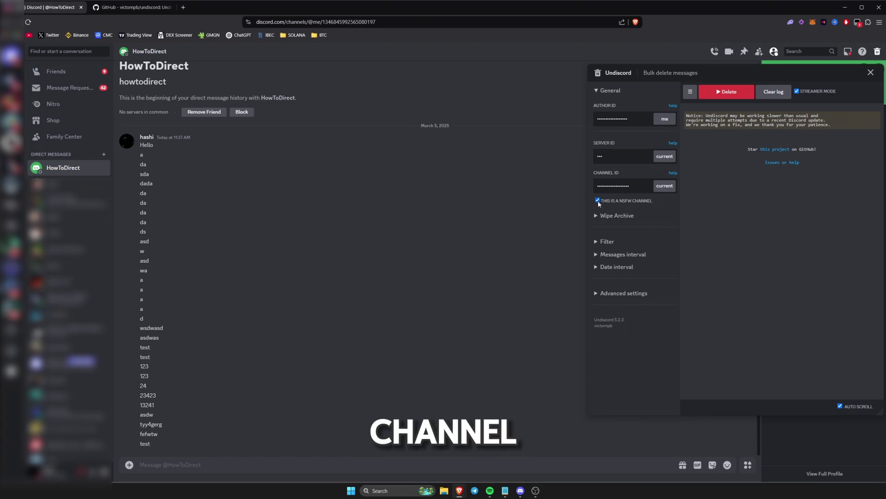
left_click(597, 201)
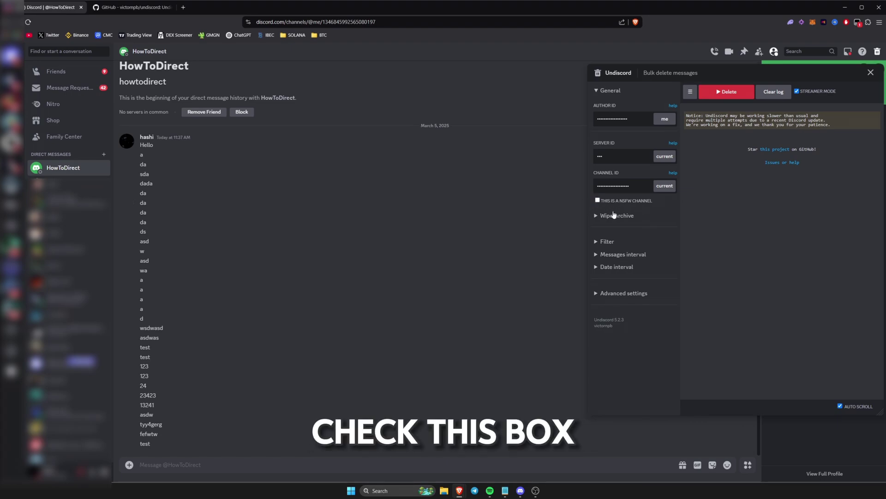
left_click(741, 97)
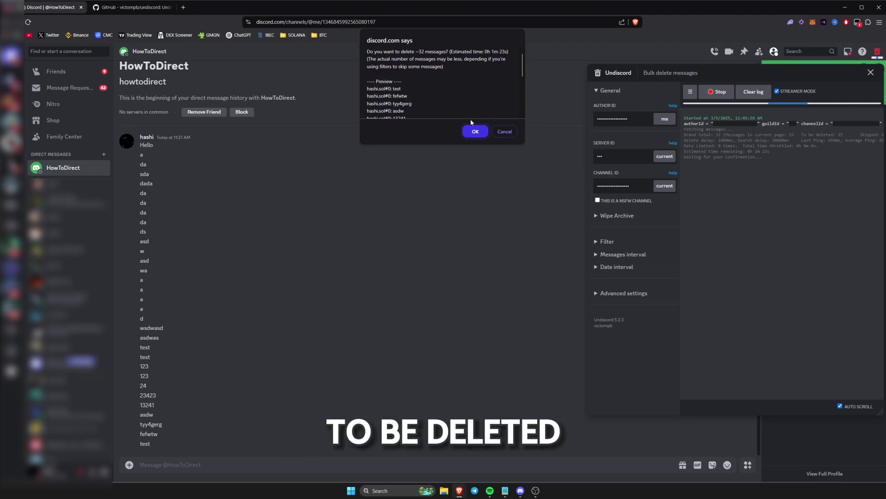
scroll(371, 97, "down", 3)
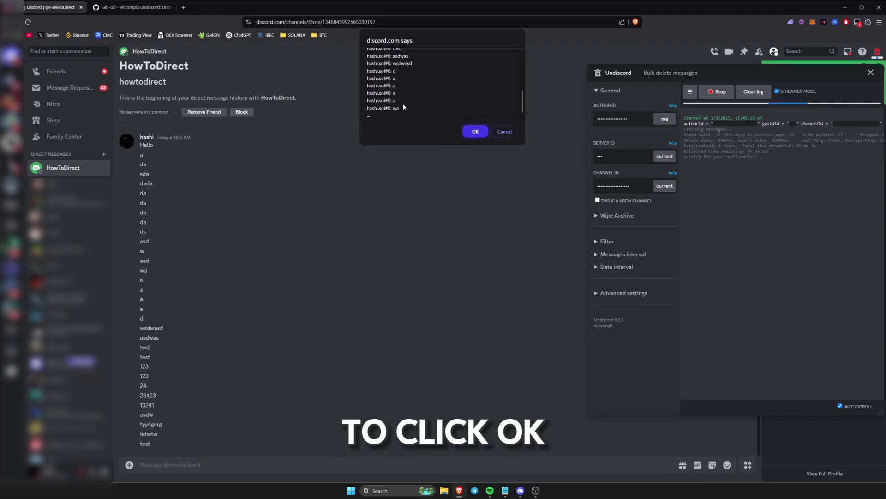
scroll(402, 104, "up", 5)
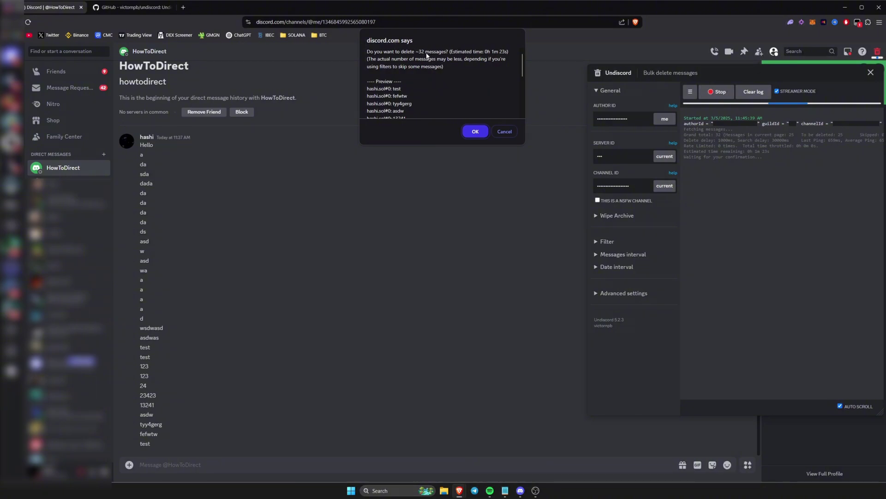
Approve the preview prompt so Undiscord deletes all 32 HowToDirect messages.
left_click(477, 132)
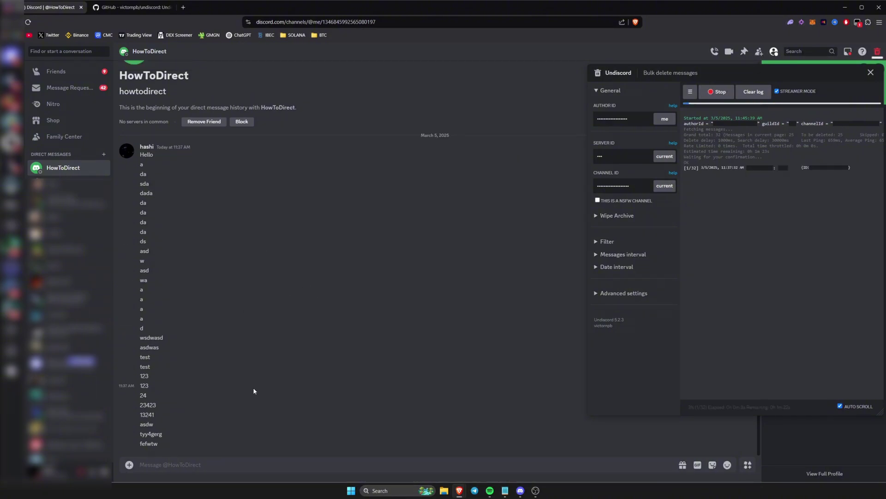